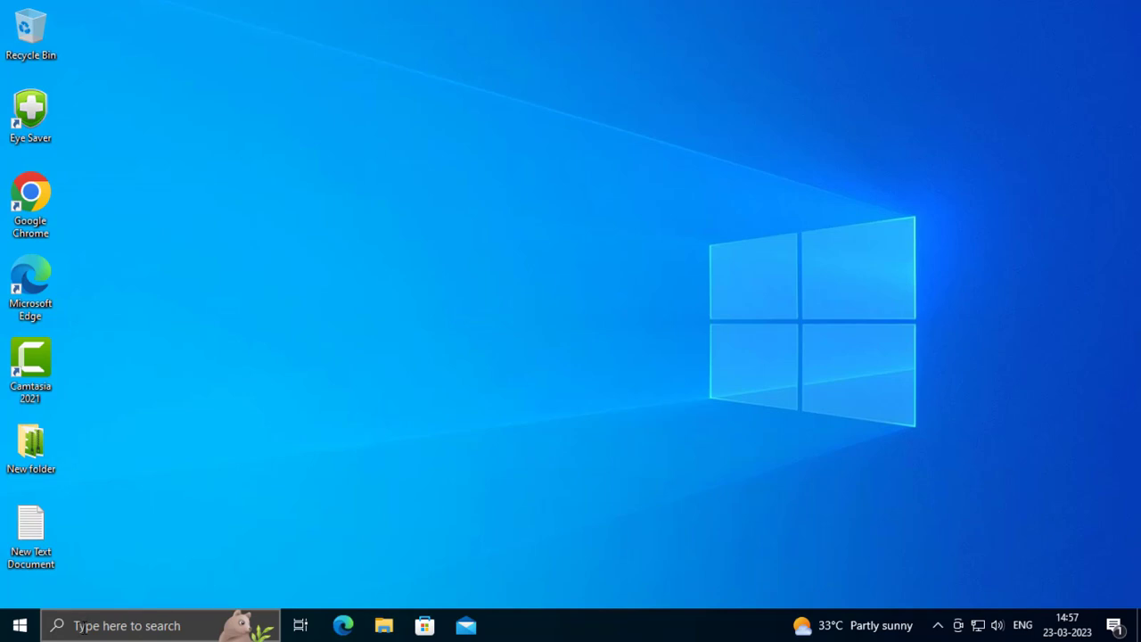
Open System Configuration as administrator and display its list of services.
click(94, 624)
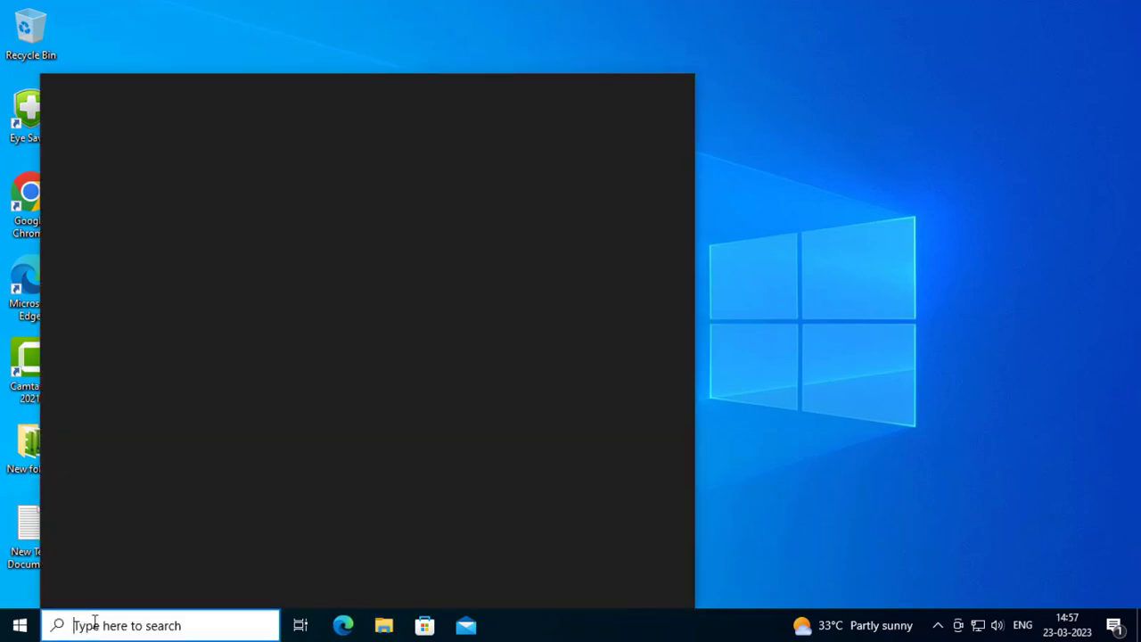
text(sy)
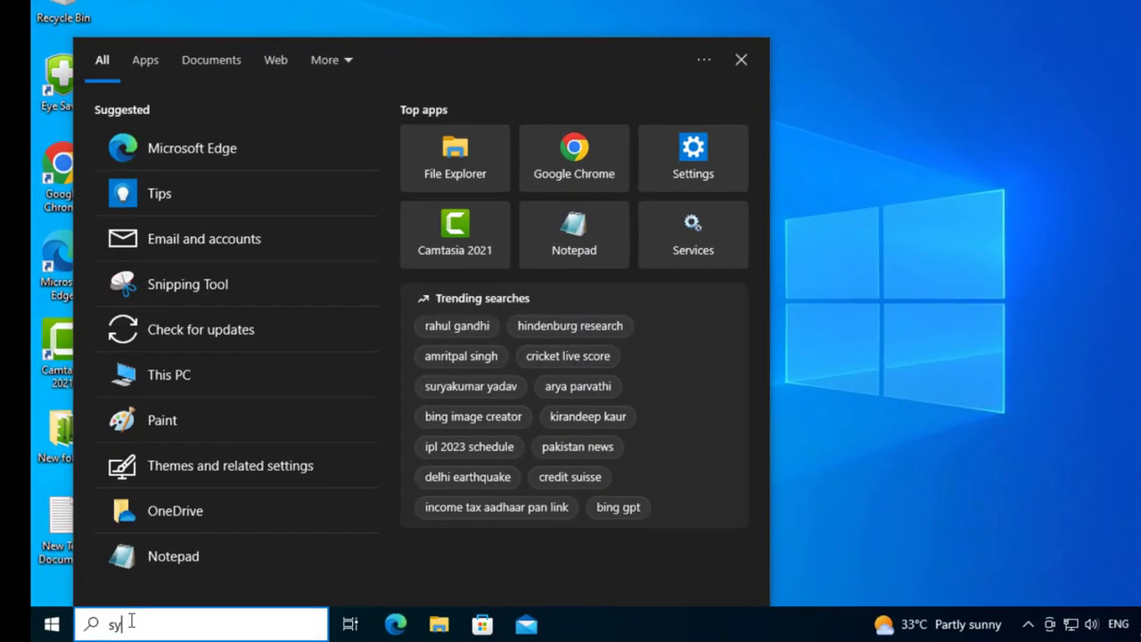
text(stem )
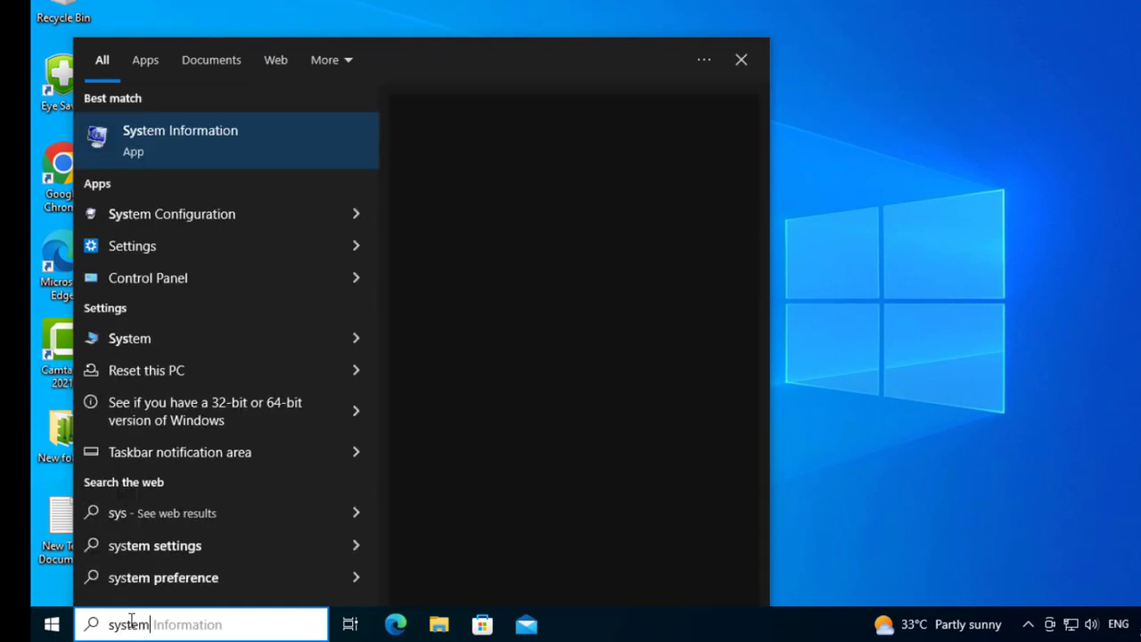
text(con)
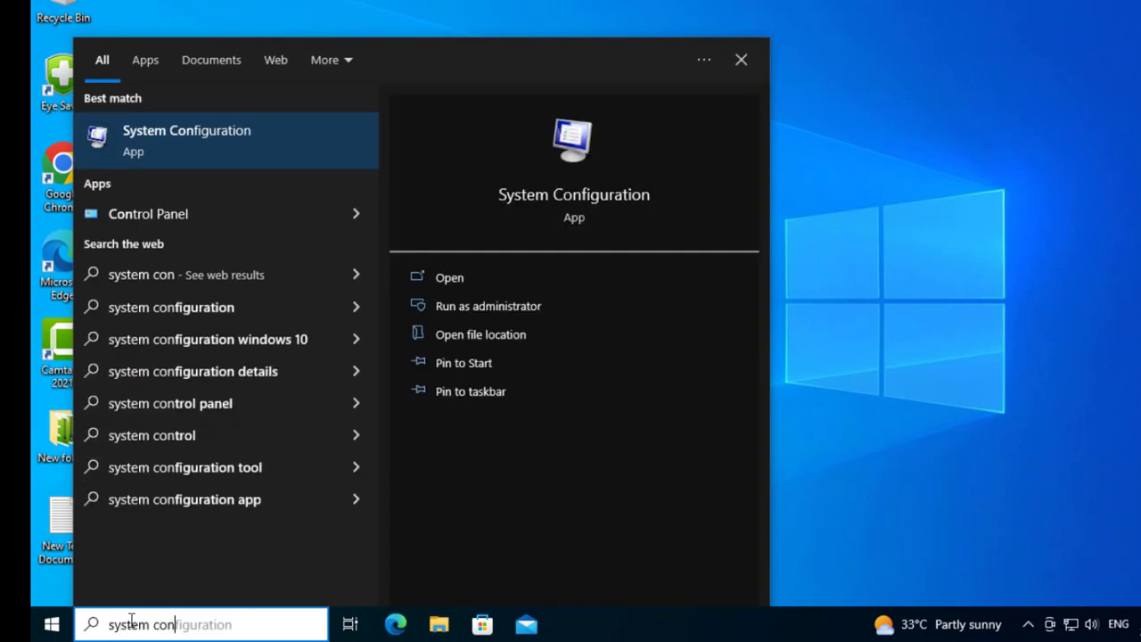
right_click(200, 138)
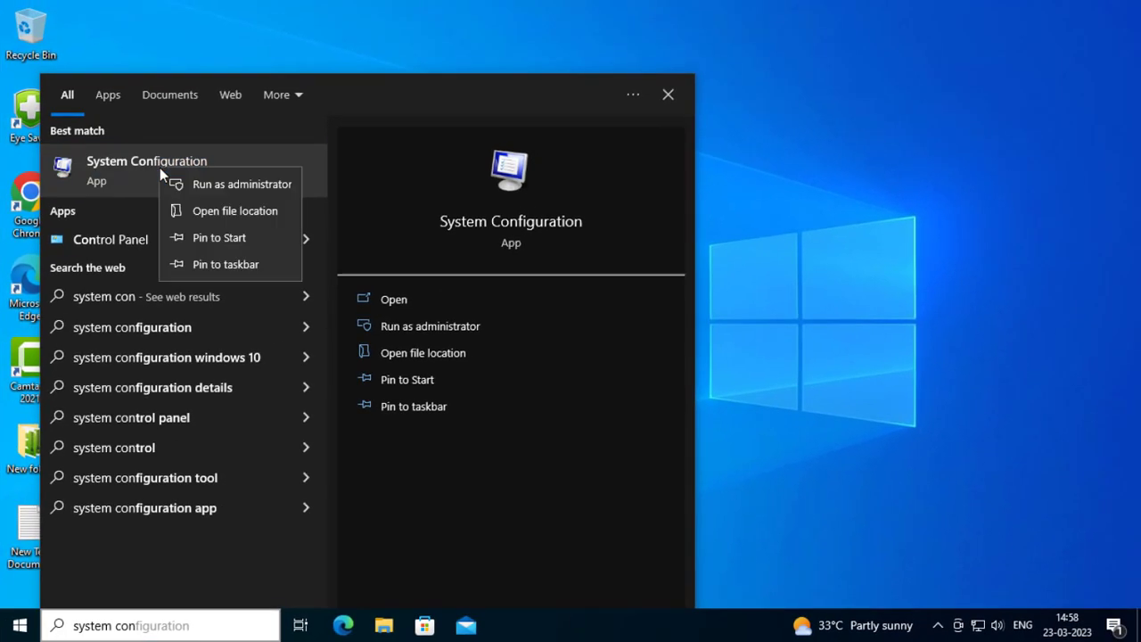
click(174, 195)
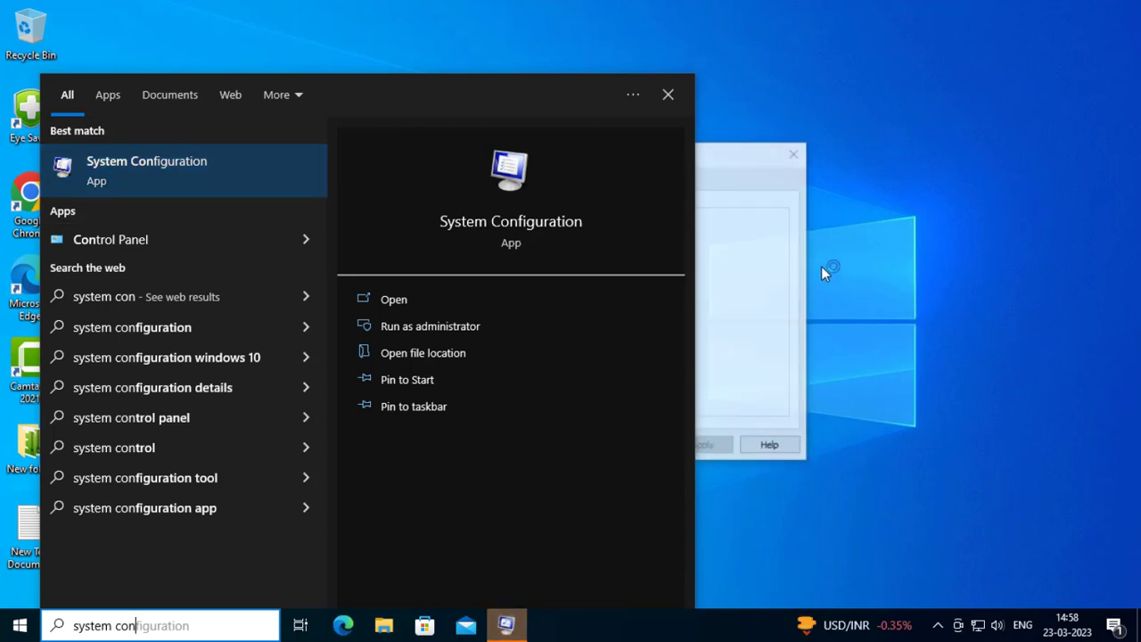
click(743, 165)
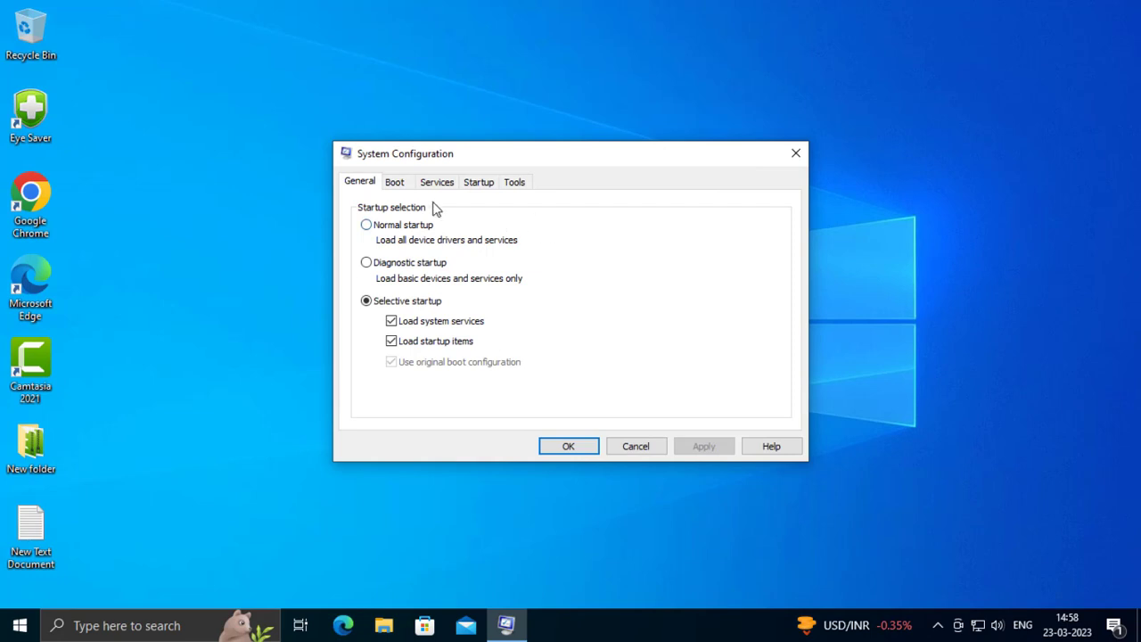
click(403, 189)
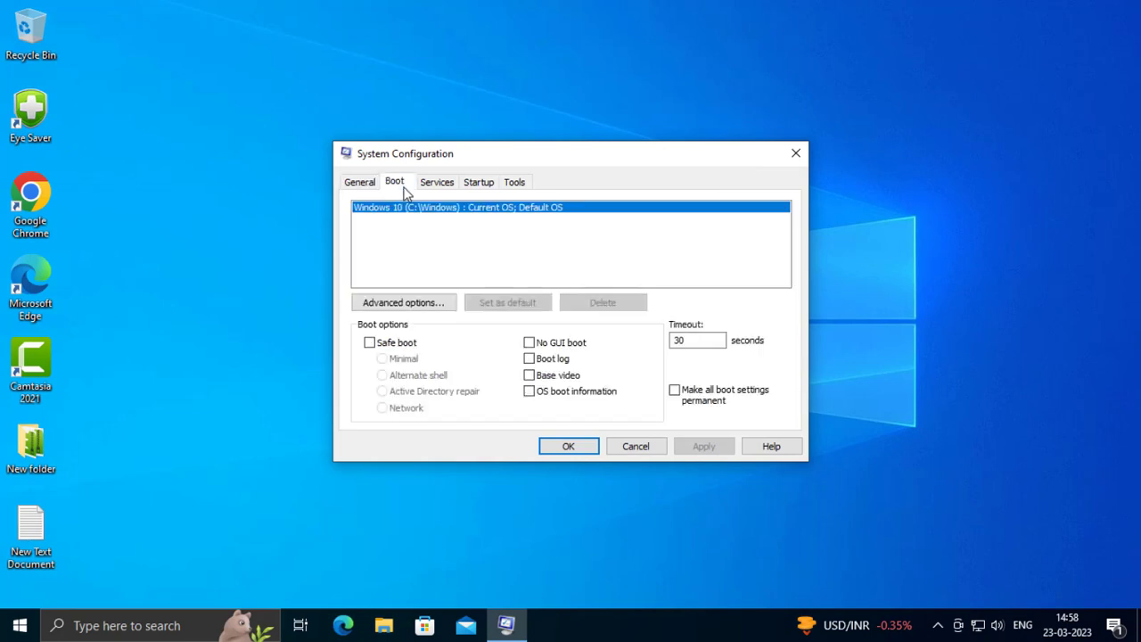
click(436, 189)
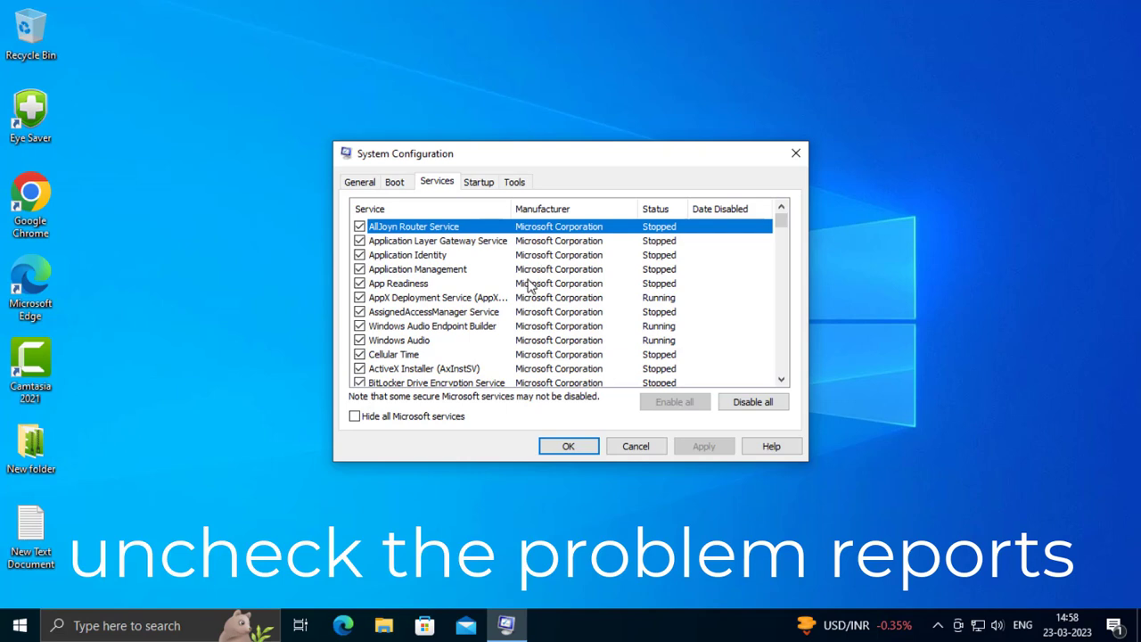
Disable the PNRP Machine Name Publication Service in the services list and enable it again.
key(p)
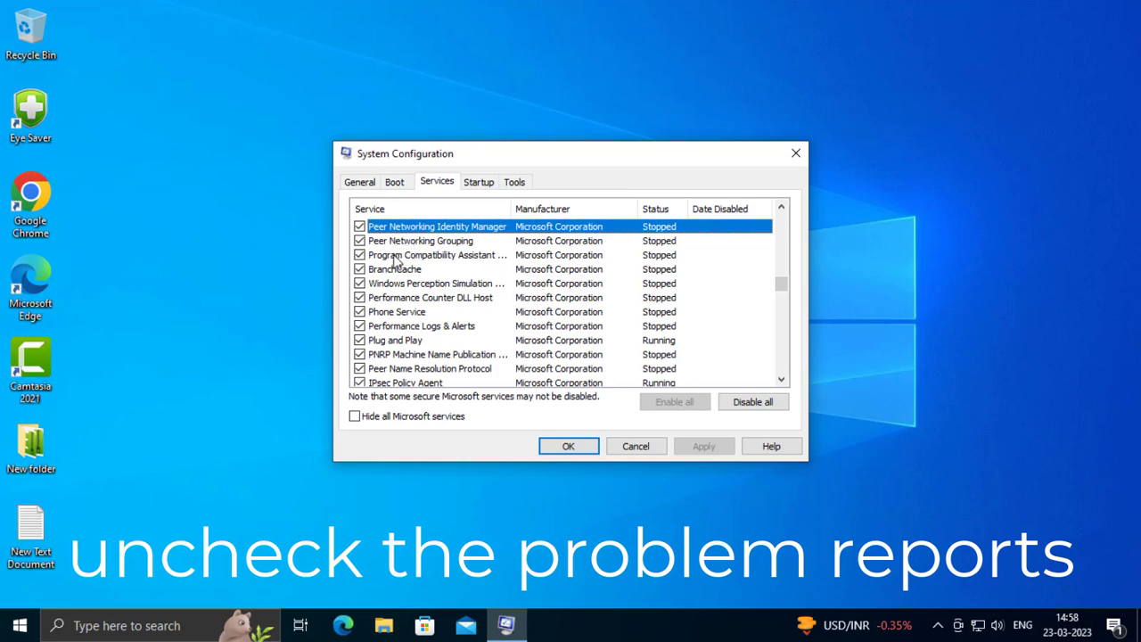
scroll(398, 264, down, 1)
scroll(397, 264, down, 1)
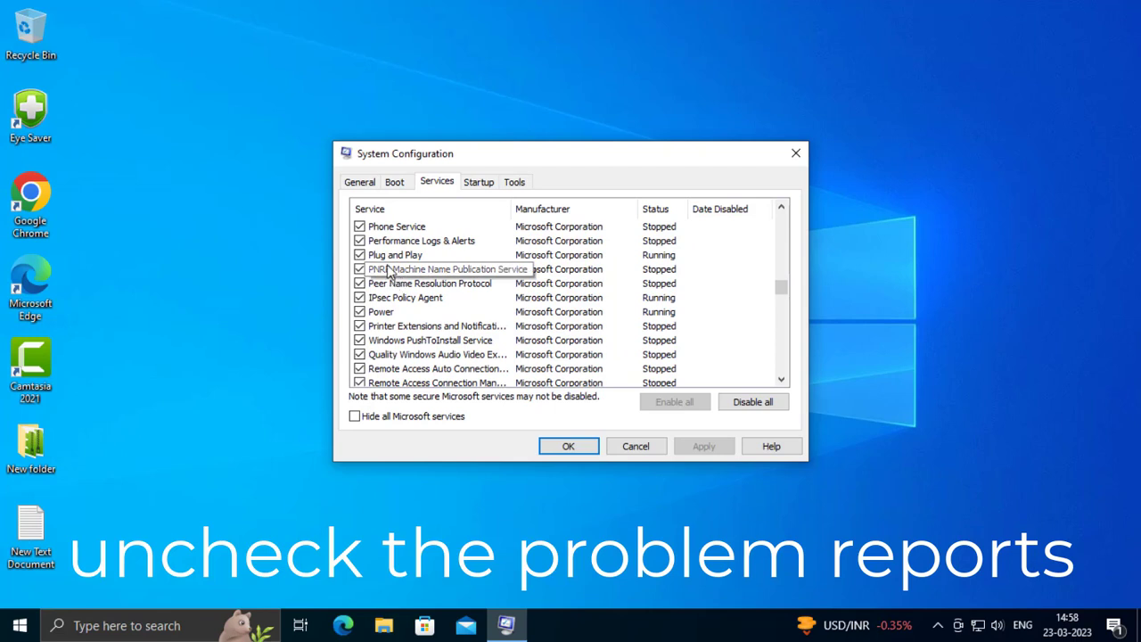
scroll(398, 283, up, 1)
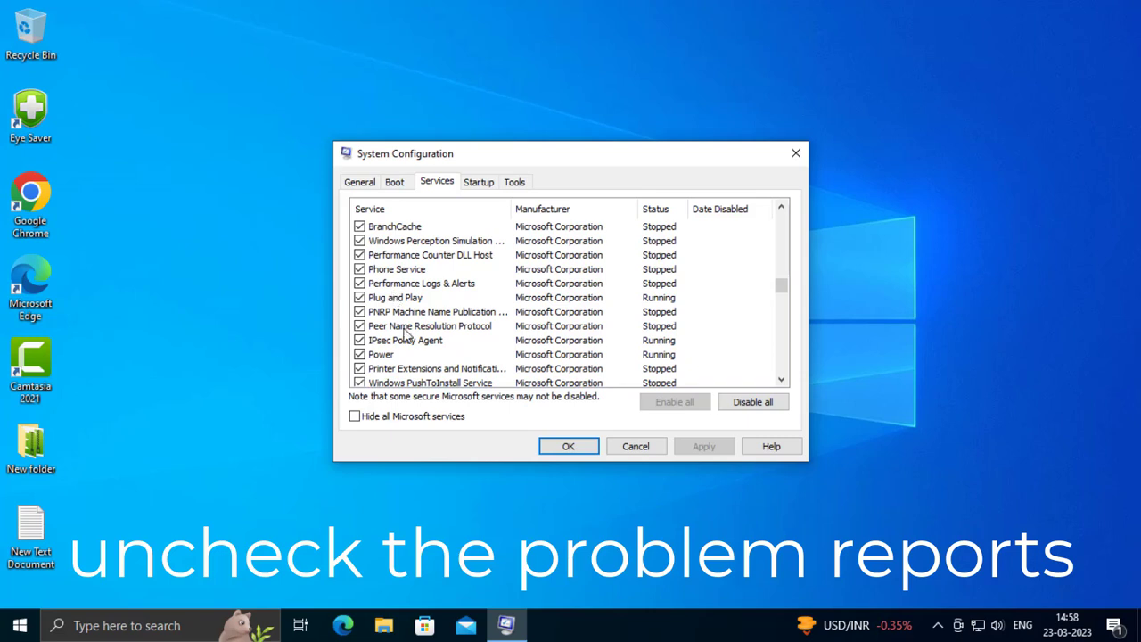
click(462, 313)
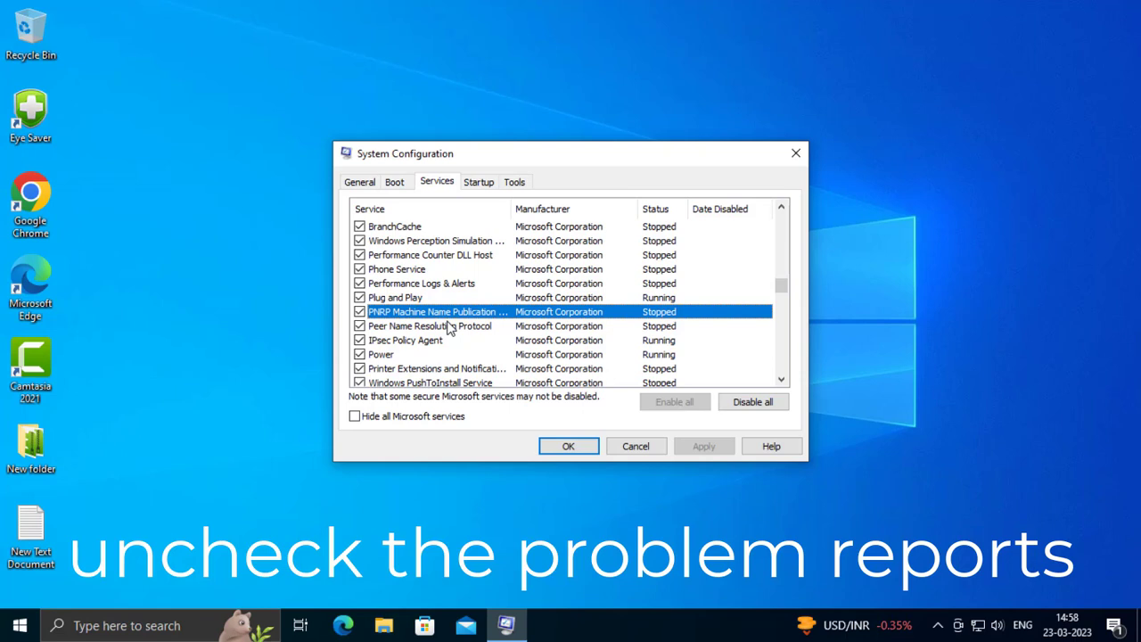
click(361, 312)
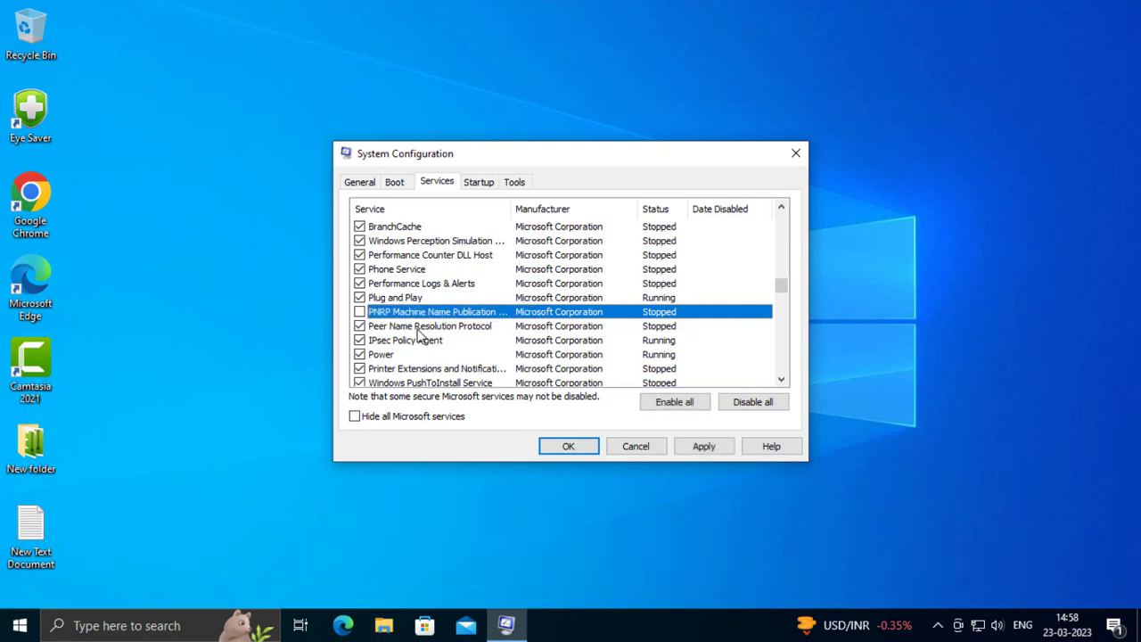
click(359, 313)
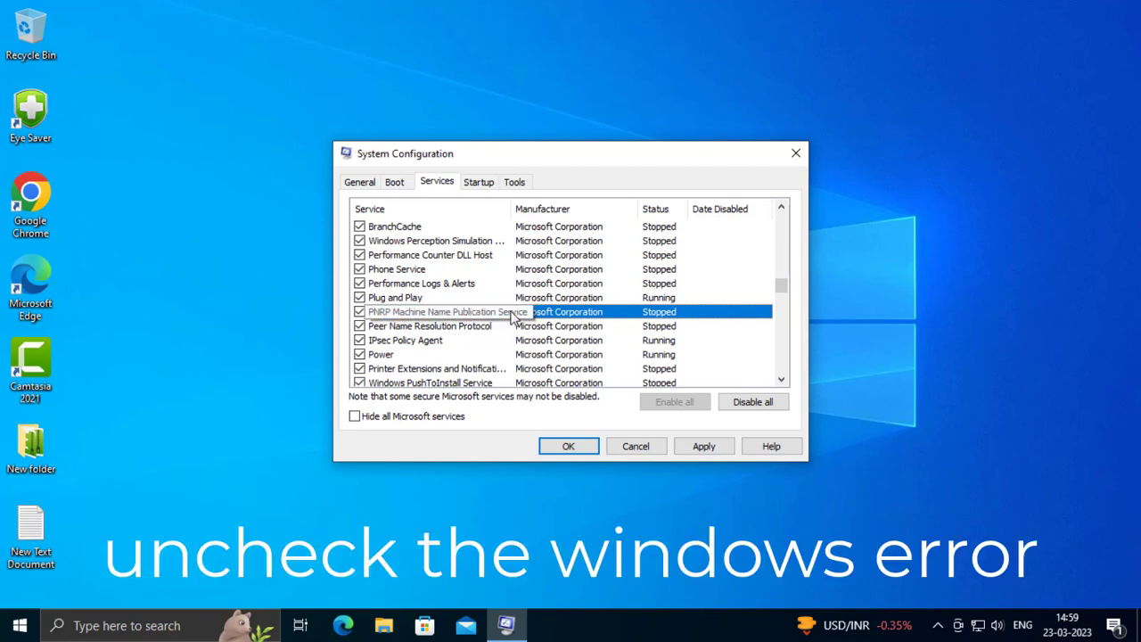
Disable the Windows PushToInstall Service in the services list and enable it again.
key(w)
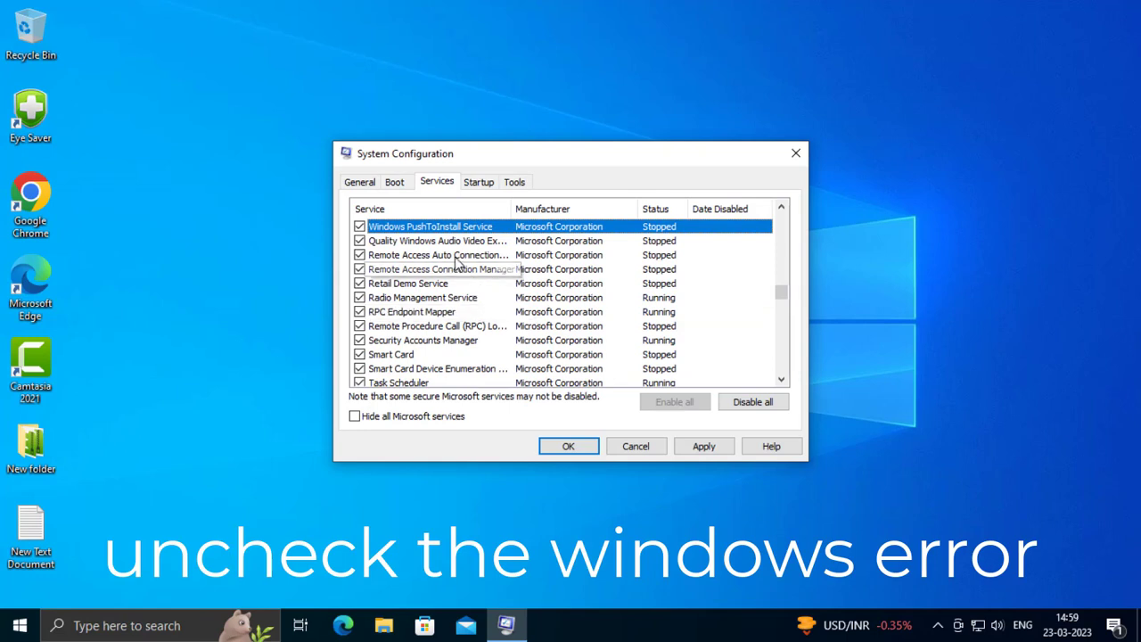
scroll(413, 268, up, 1)
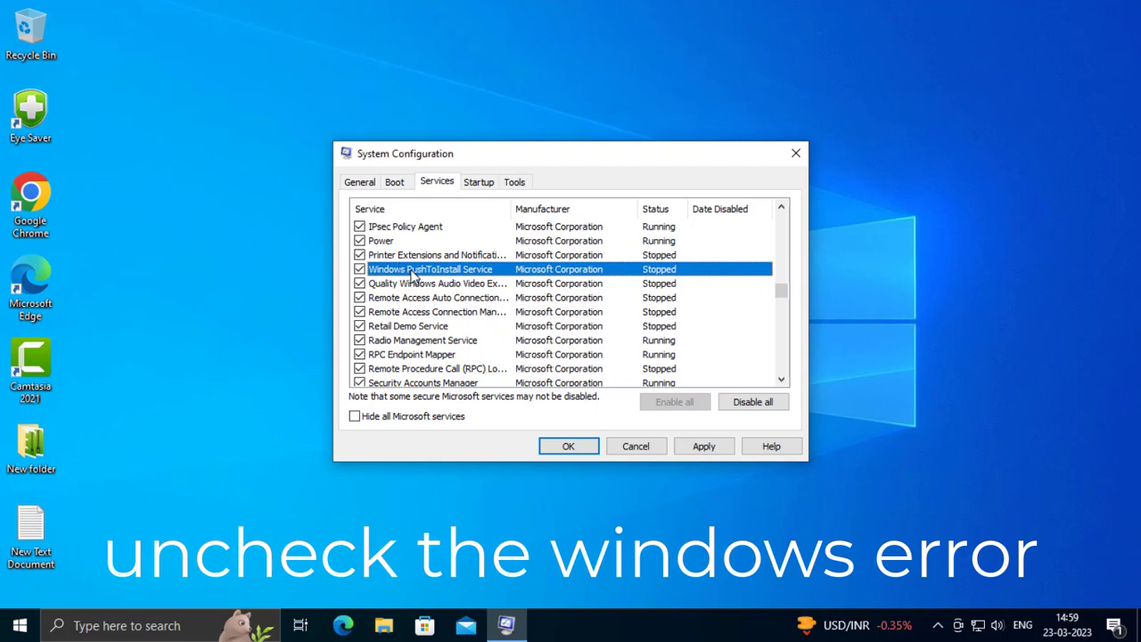
click(361, 271)
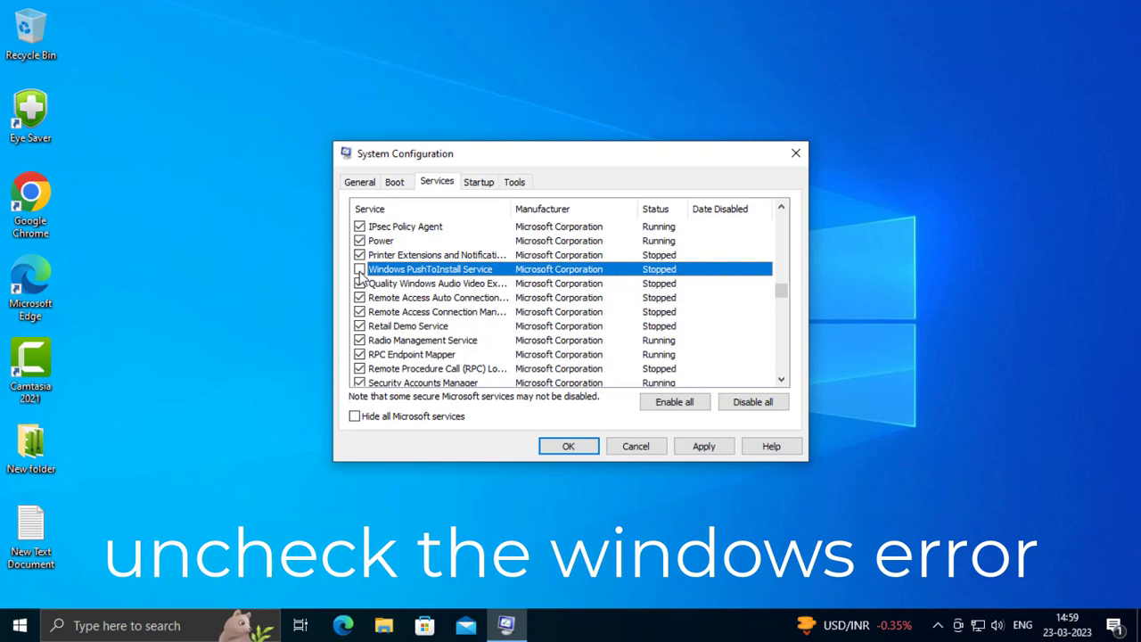
click(359, 270)
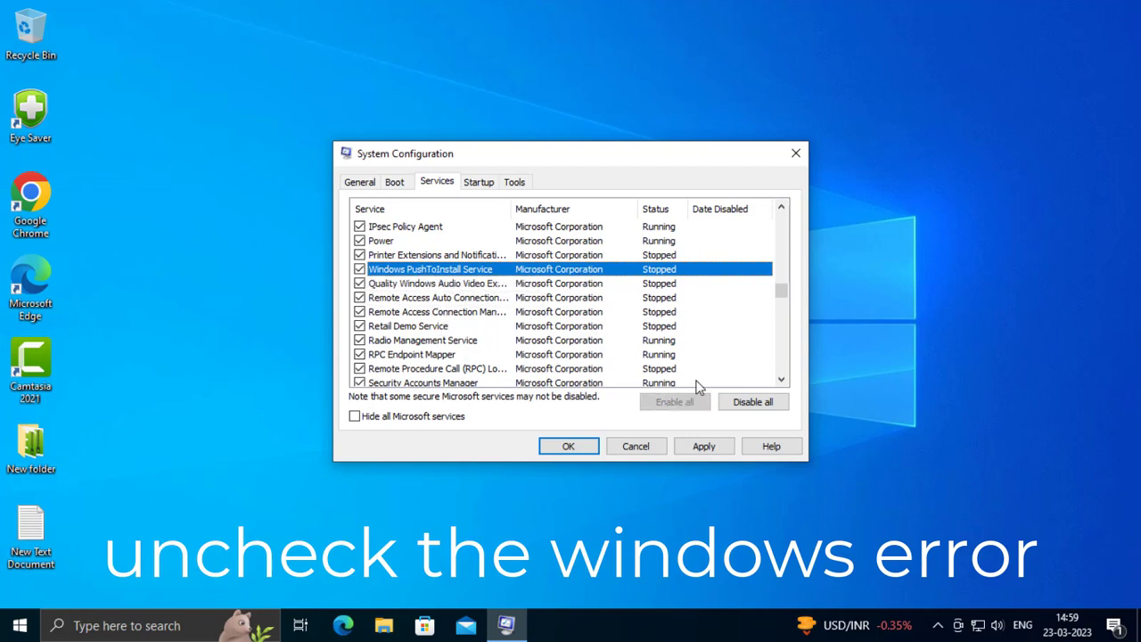
Apply the system configuration and exit without restarting, and refresh the desktop.
click(709, 451)
click(577, 446)
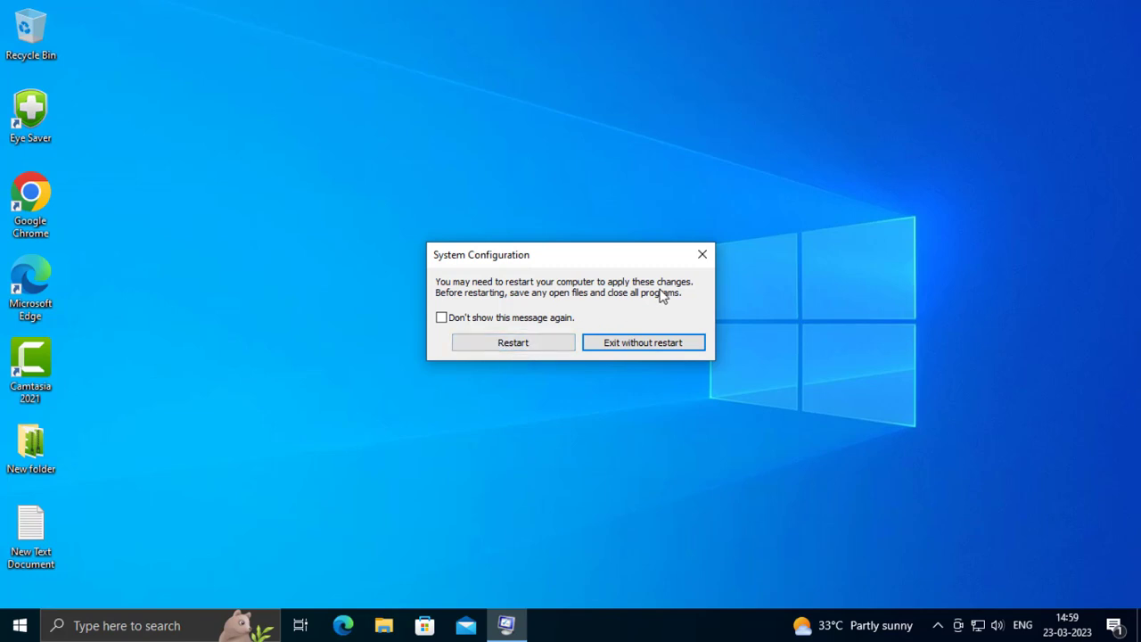
click(618, 342)
right_click(371, 335)
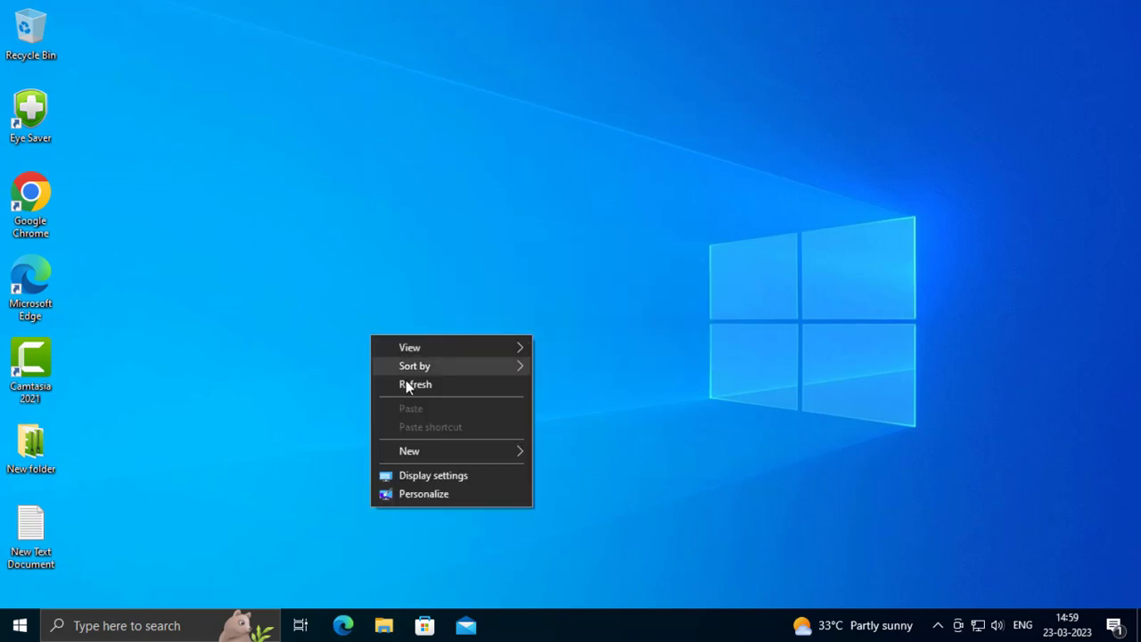
click(411, 383)
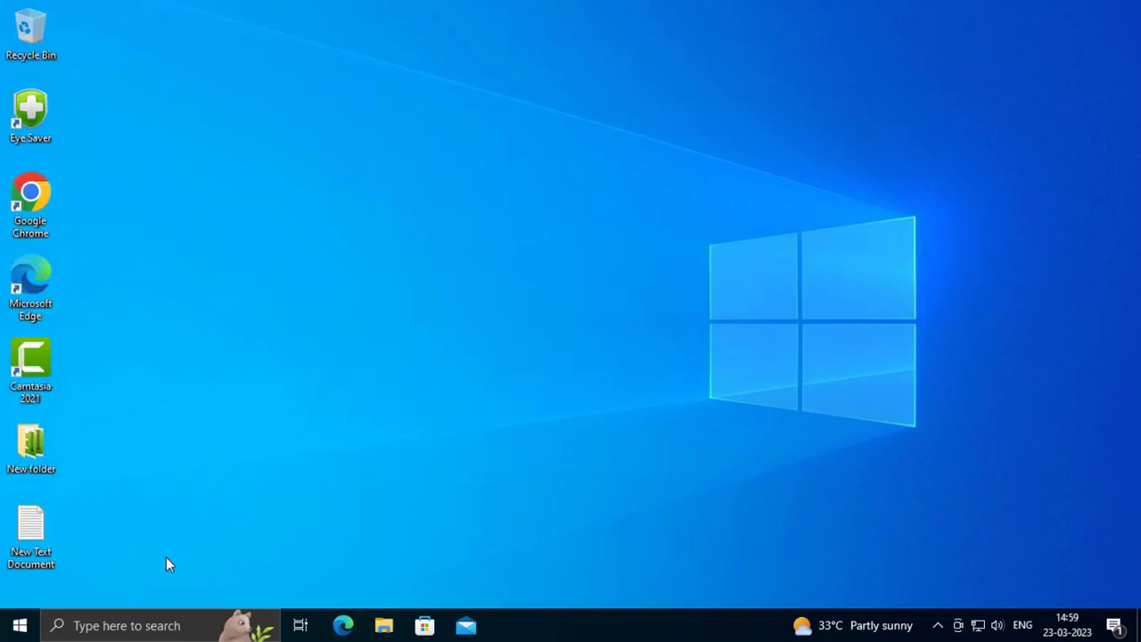
Open Programs and Features by running appwiz.cpl.
click(154, 625)
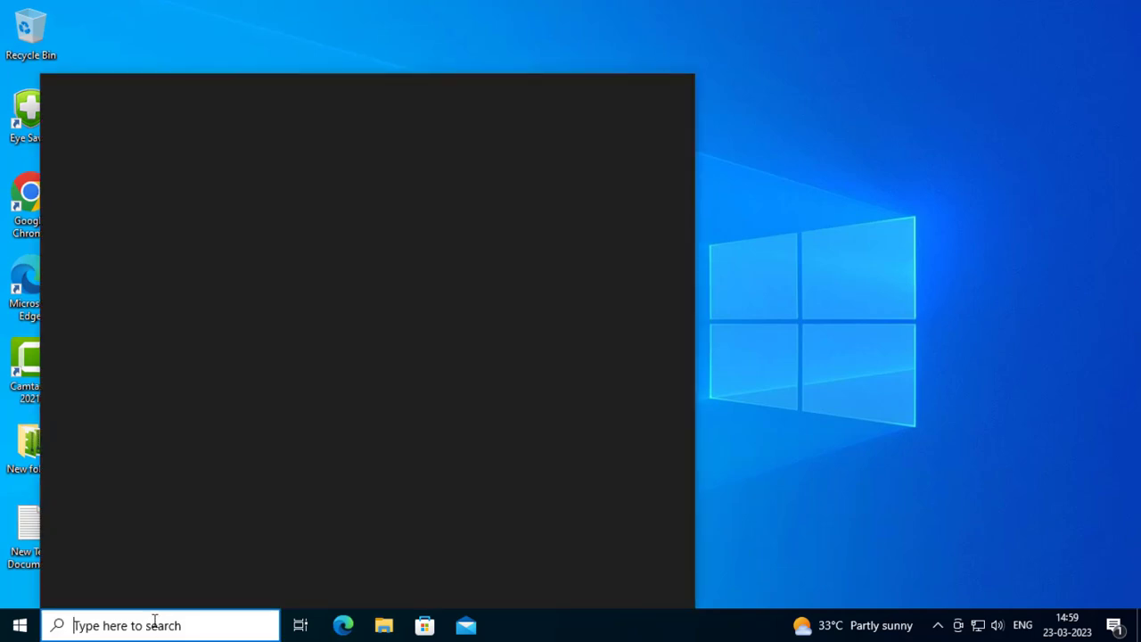
right_click(18, 628)
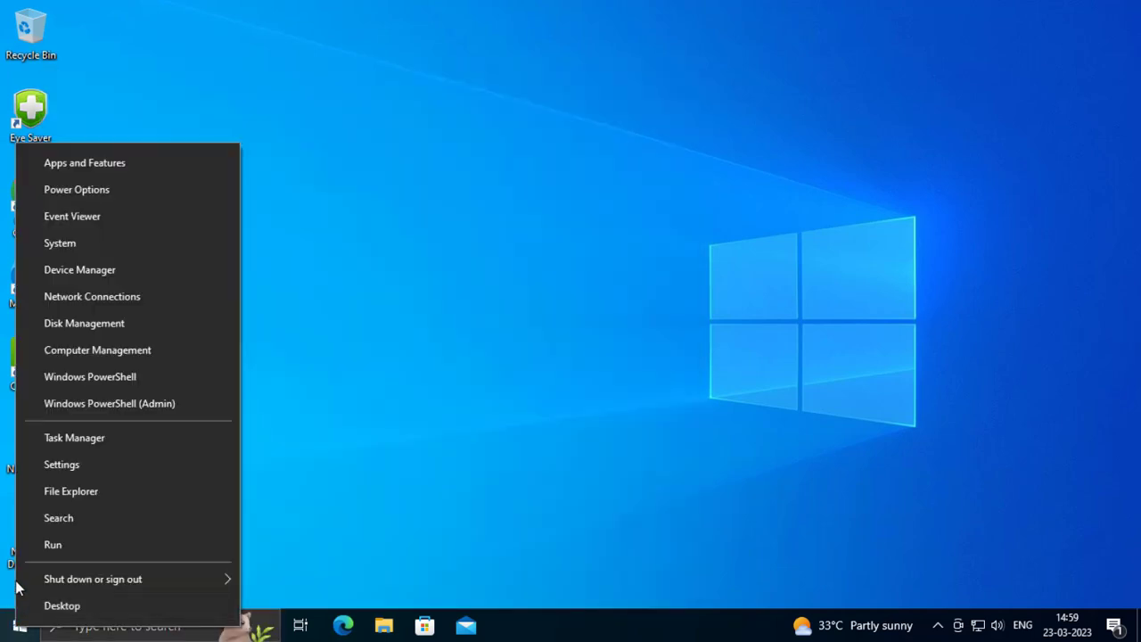
click(41, 547)
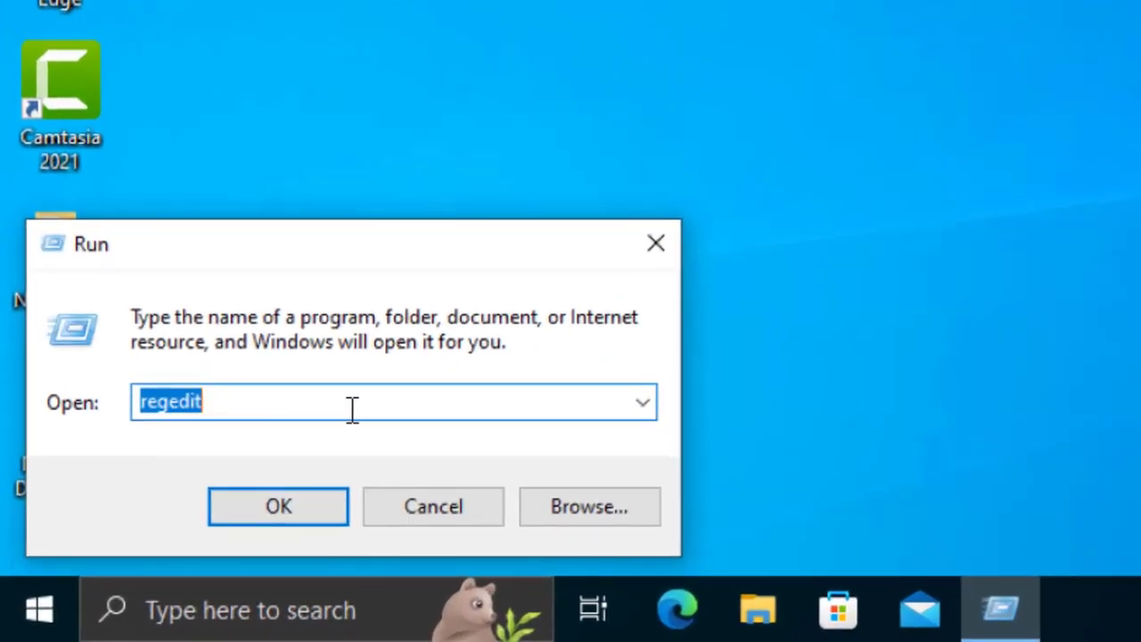
text(app)
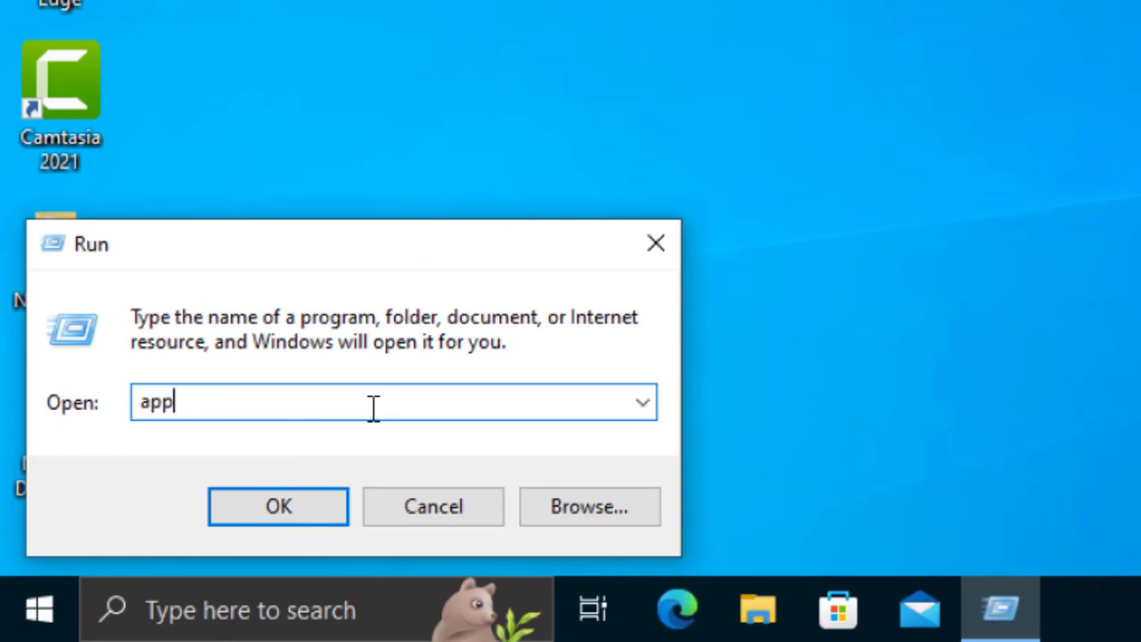
text(wiz.cpl)
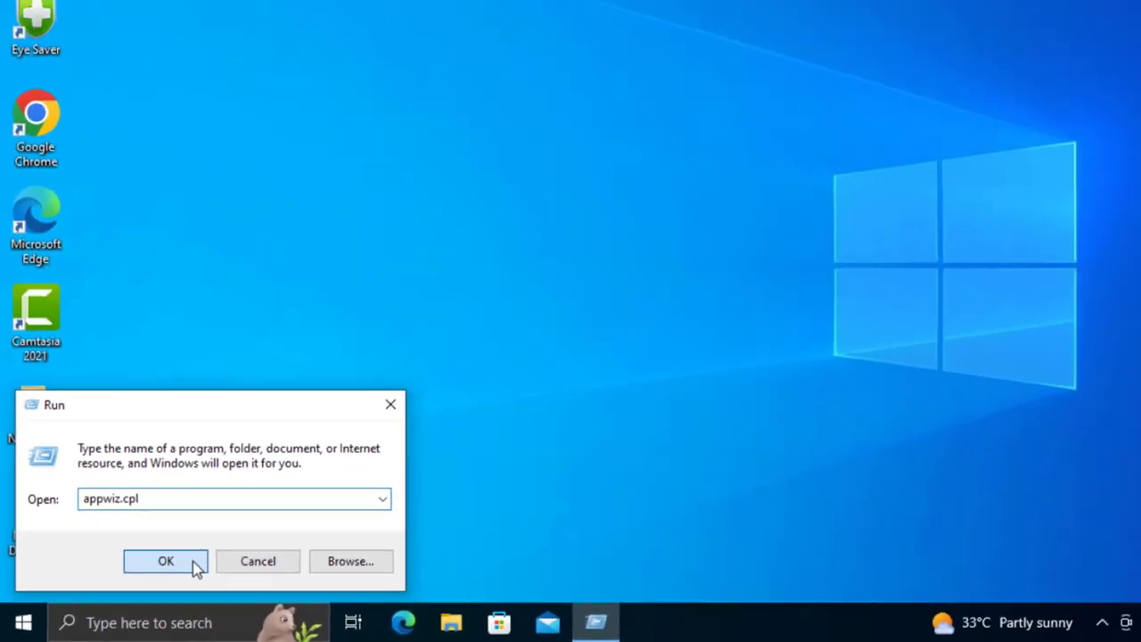
click(329, 515)
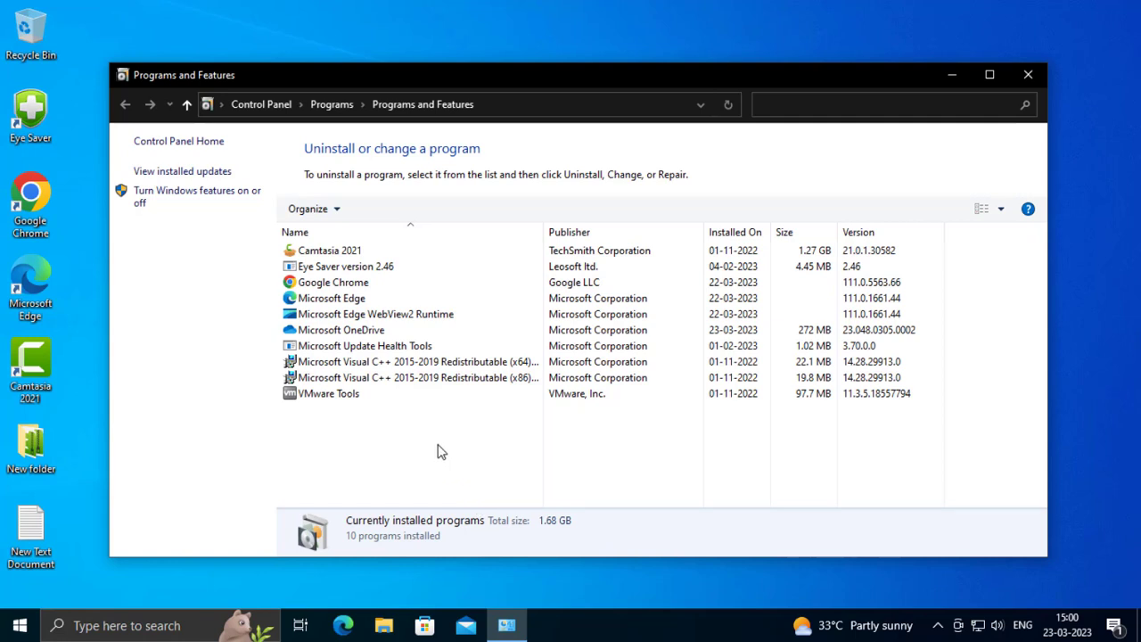
Uninstall Microsoft Visual C++ 2015-2019 Redistributable (x64), allowing the app to make changes, and close its setup dialog.
click(376, 384)
click(373, 367)
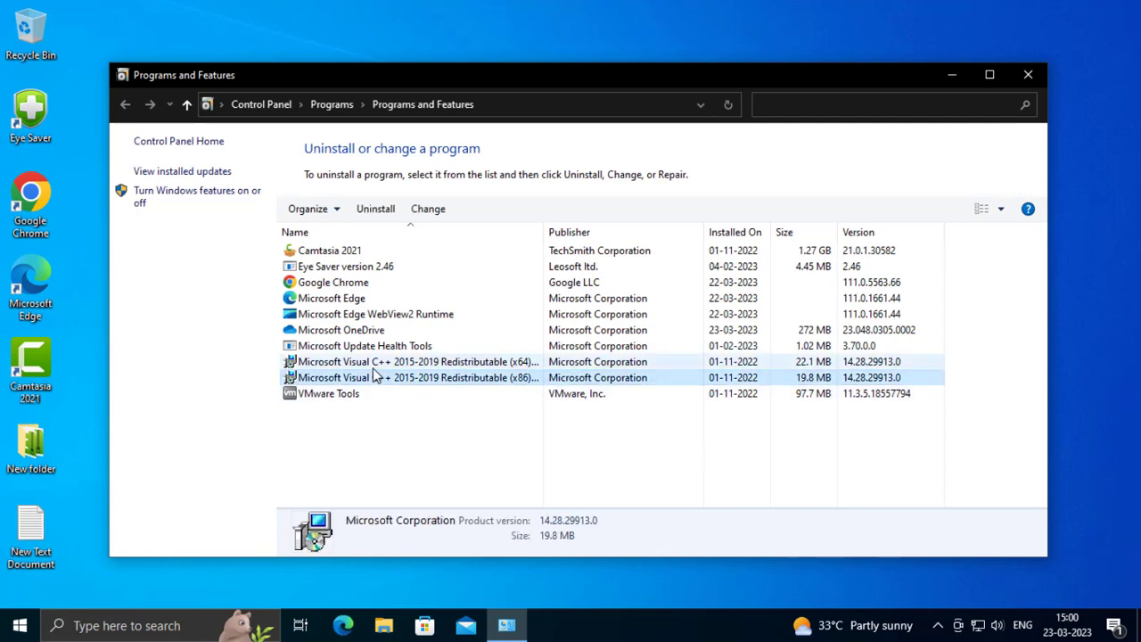
click(375, 380)
click(373, 366)
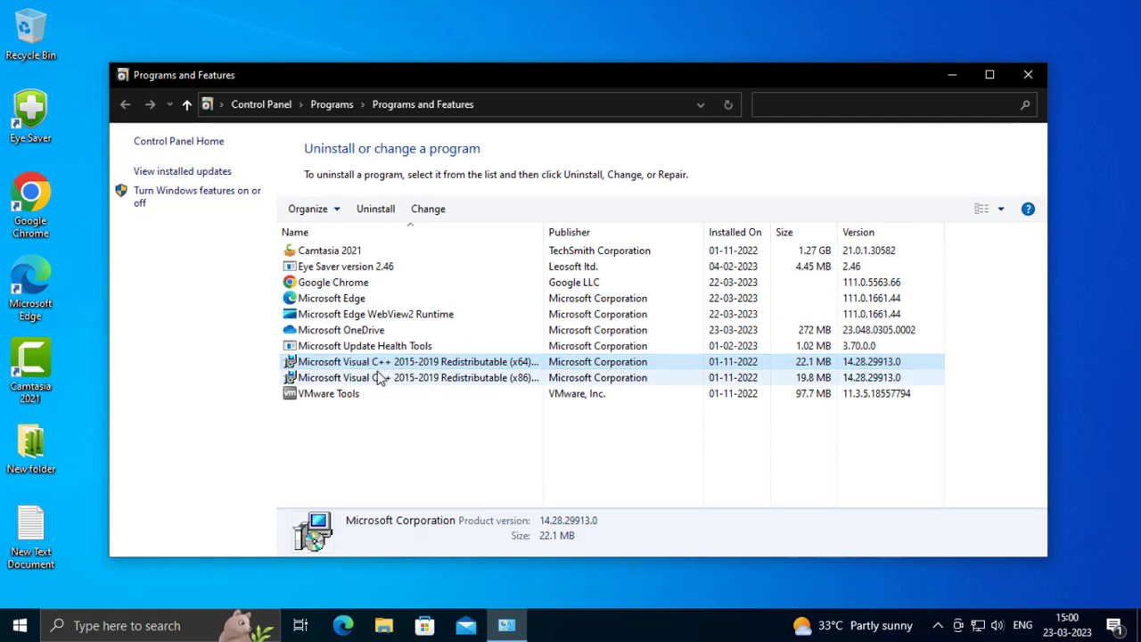
click(397, 378)
click(374, 367)
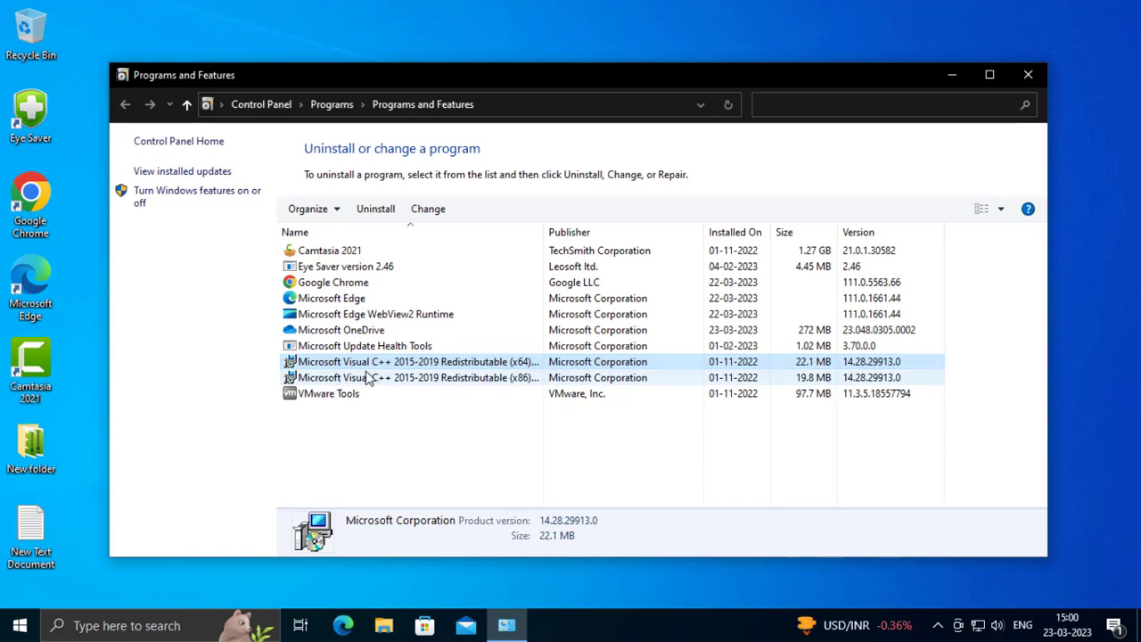
click(362, 218)
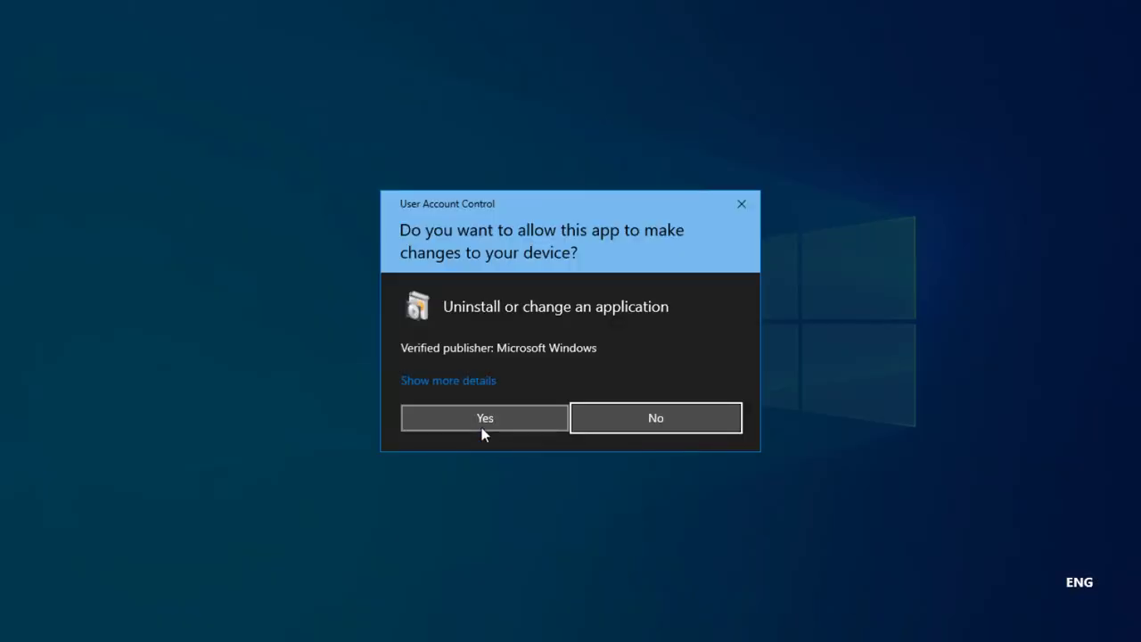
click(481, 419)
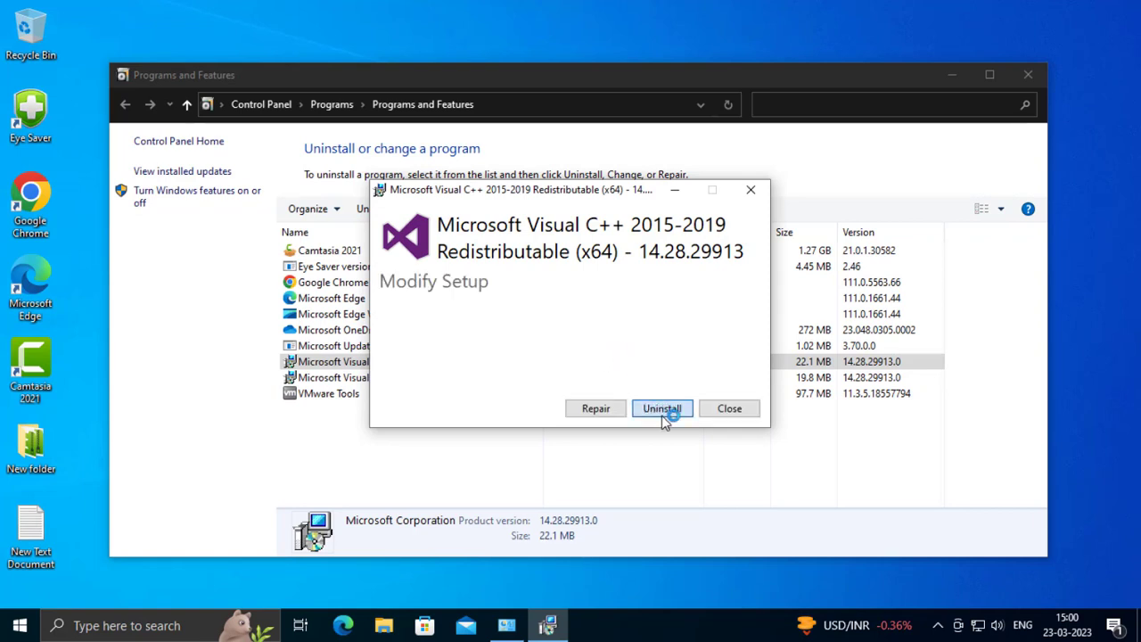
click(663, 416)
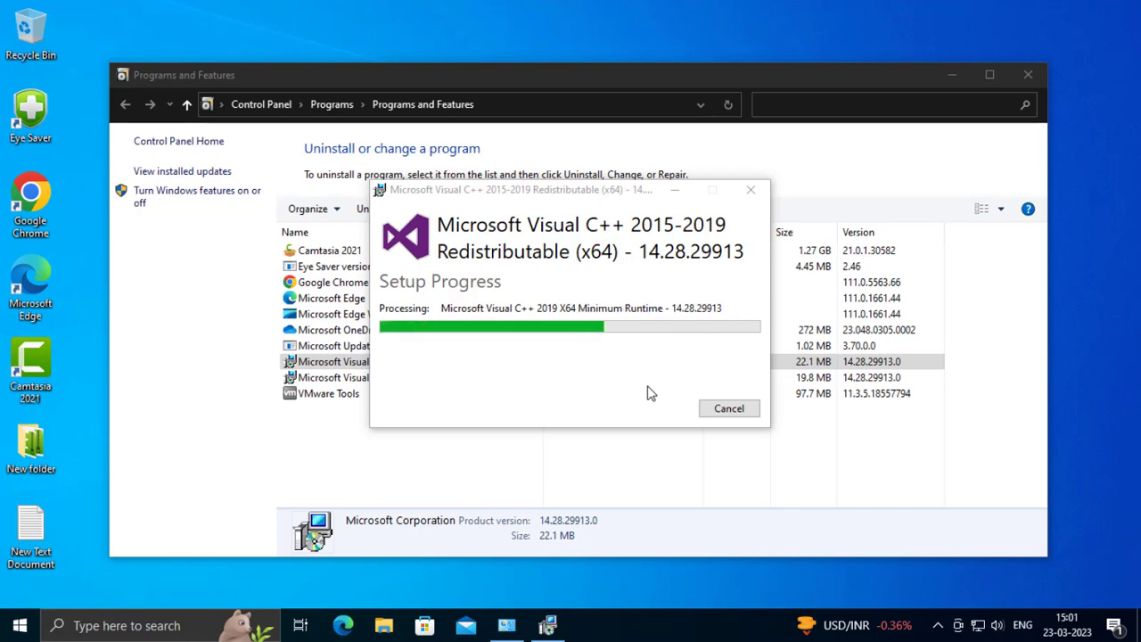
click(716, 413)
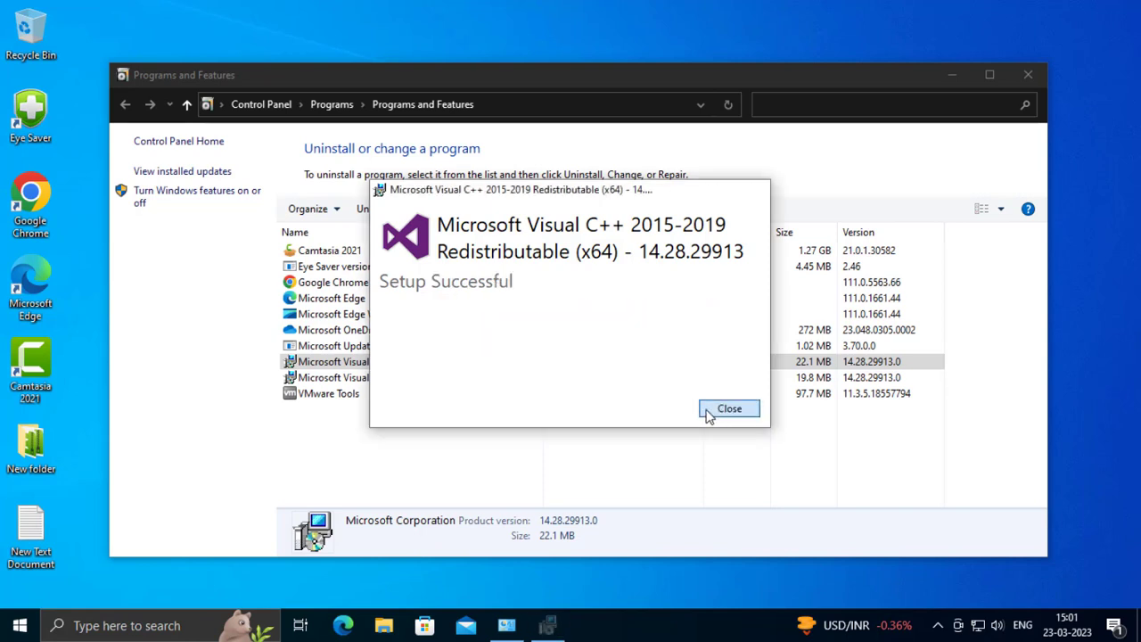
Uninstall Microsoft Visual C++ 2015-2019 Redistributable (x86), allowing the app to make changes, and close its setup dialog and Programs and Features.
click(421, 366)
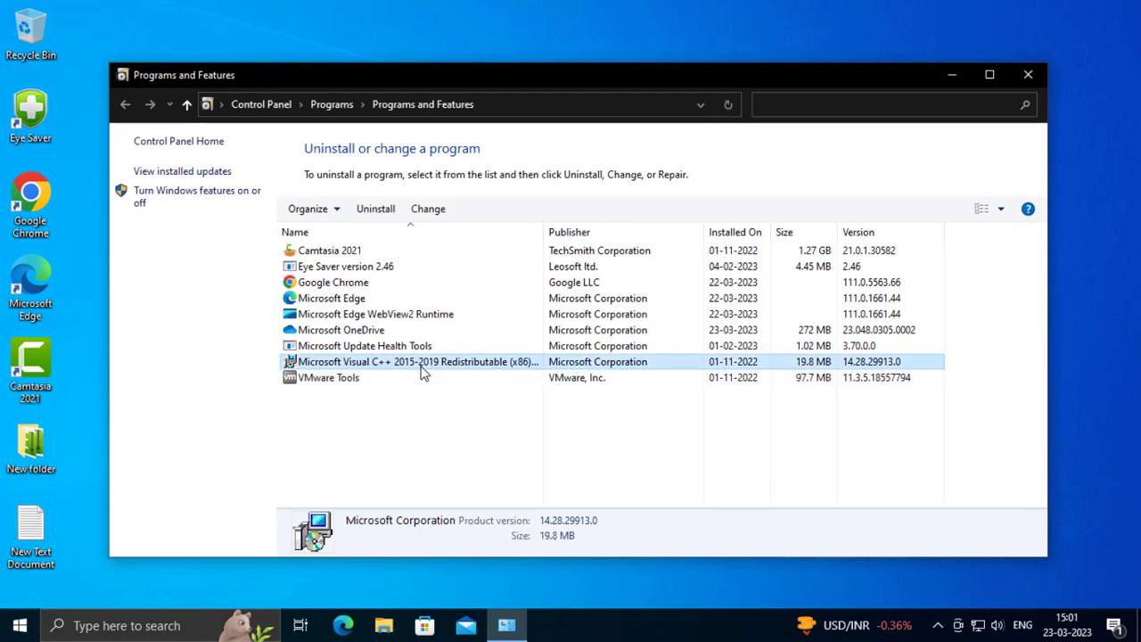
click(386, 212)
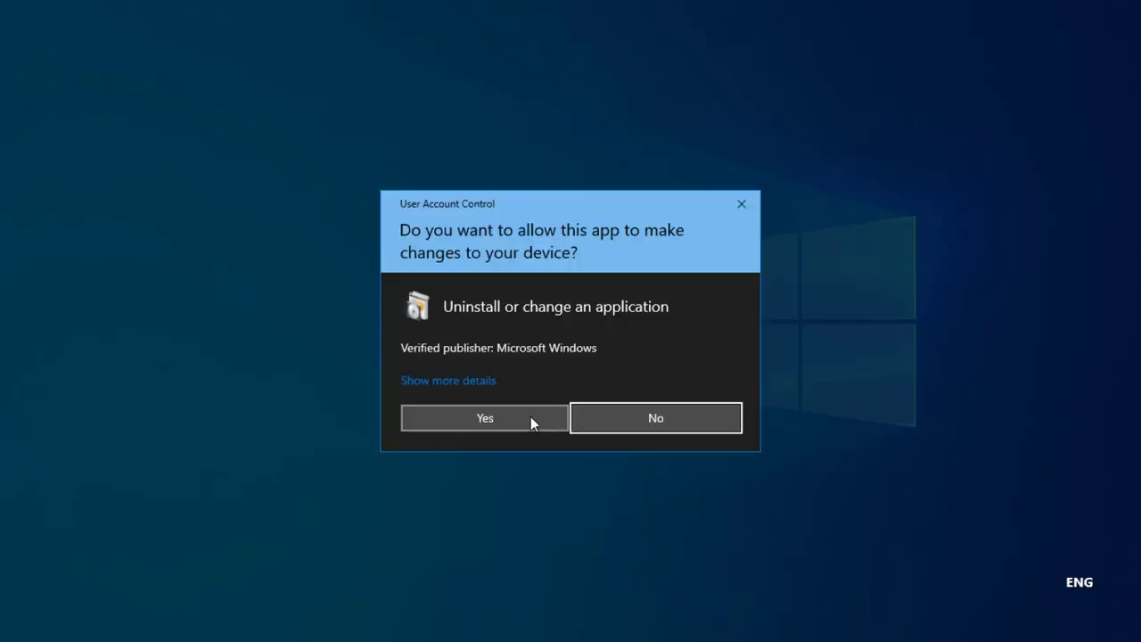
click(530, 417)
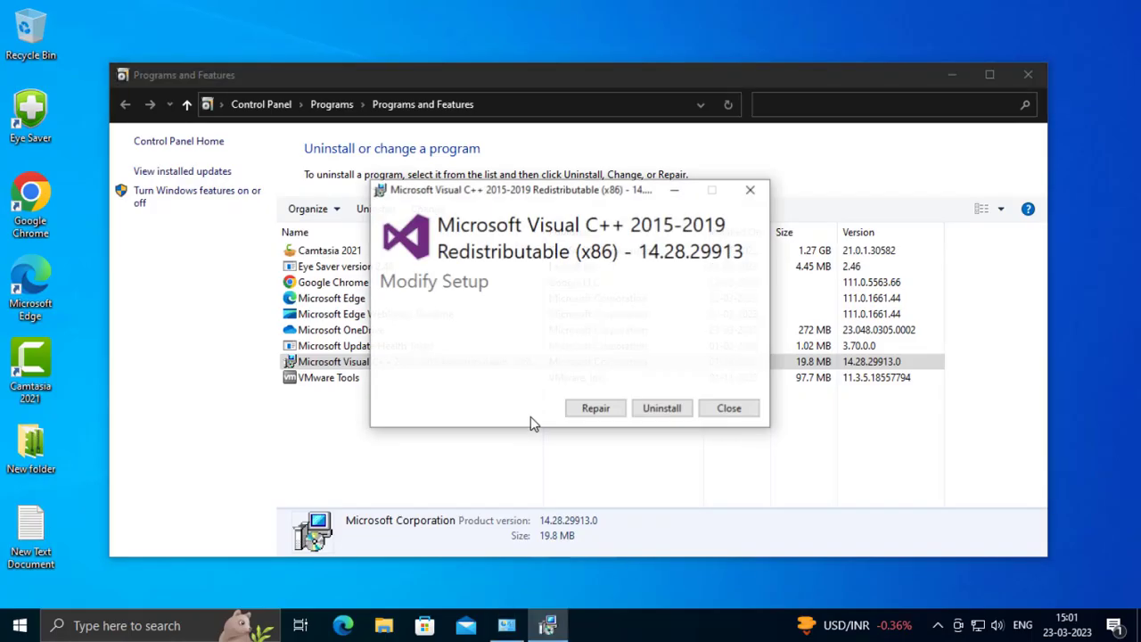
click(651, 412)
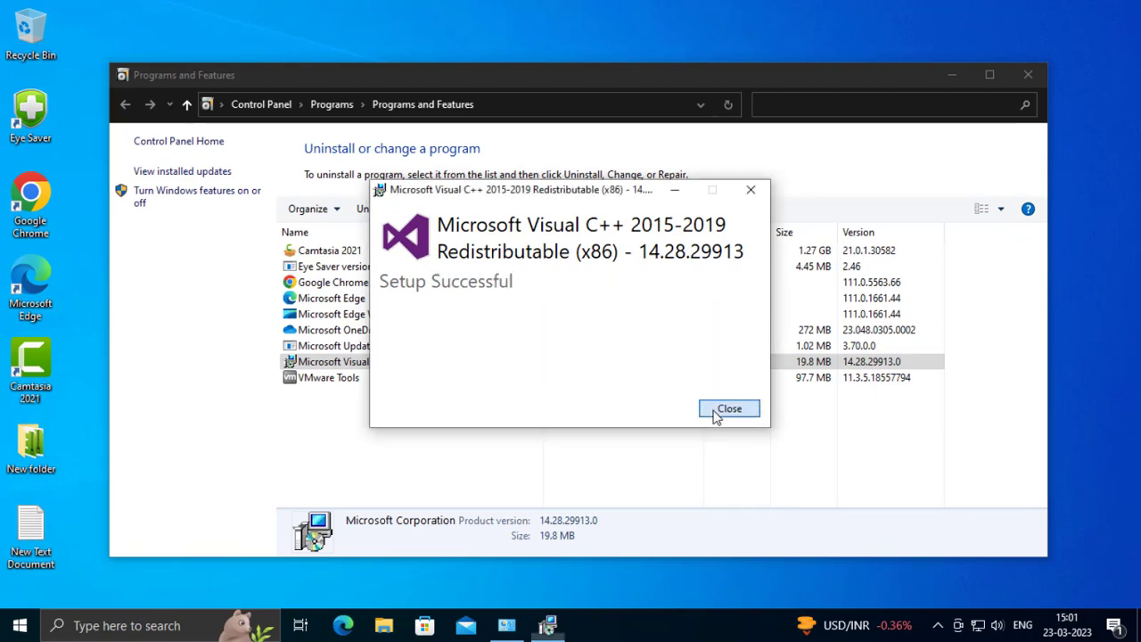
click(706, 412)
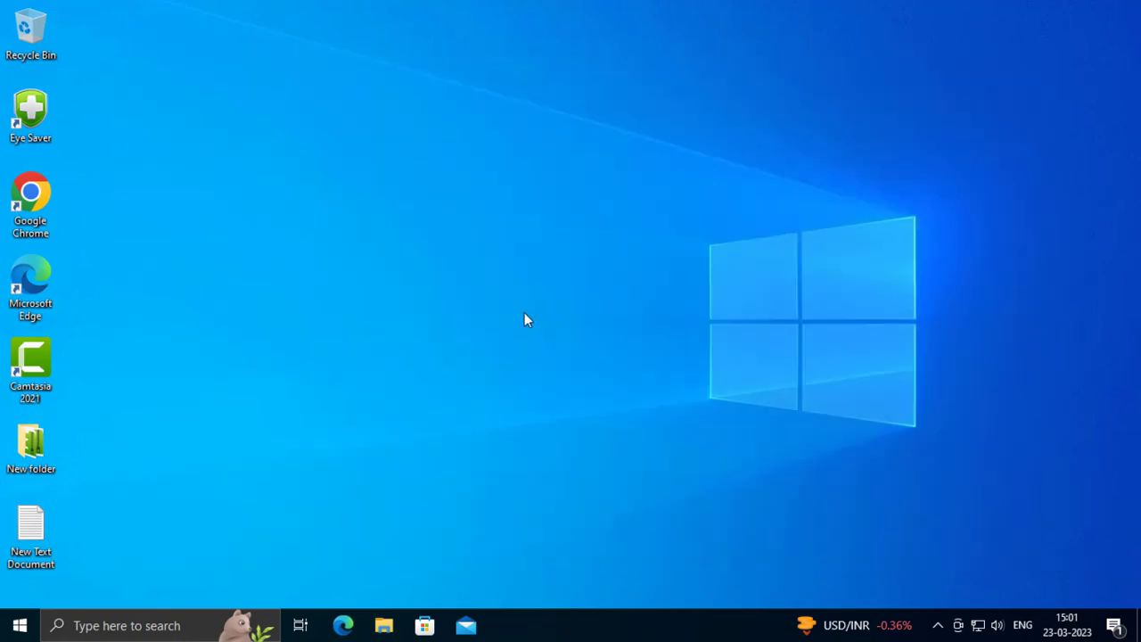
Refresh the desktop and bring up the power options for restarting the computer.
right_click(524, 313)
click(555, 364)
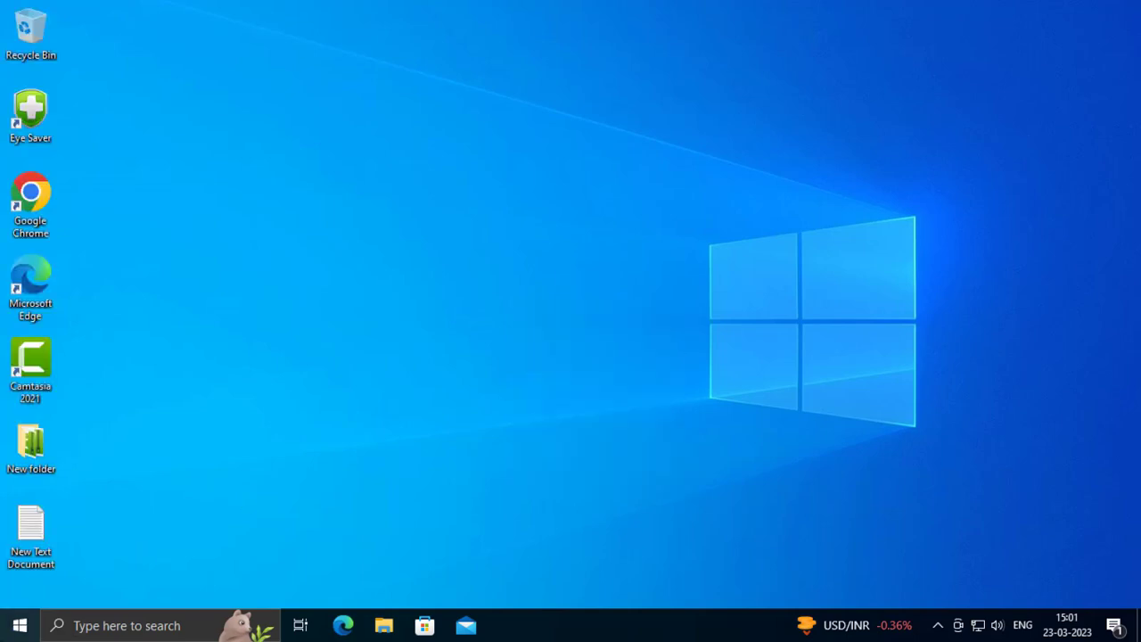
click(19, 626)
click(26, 575)
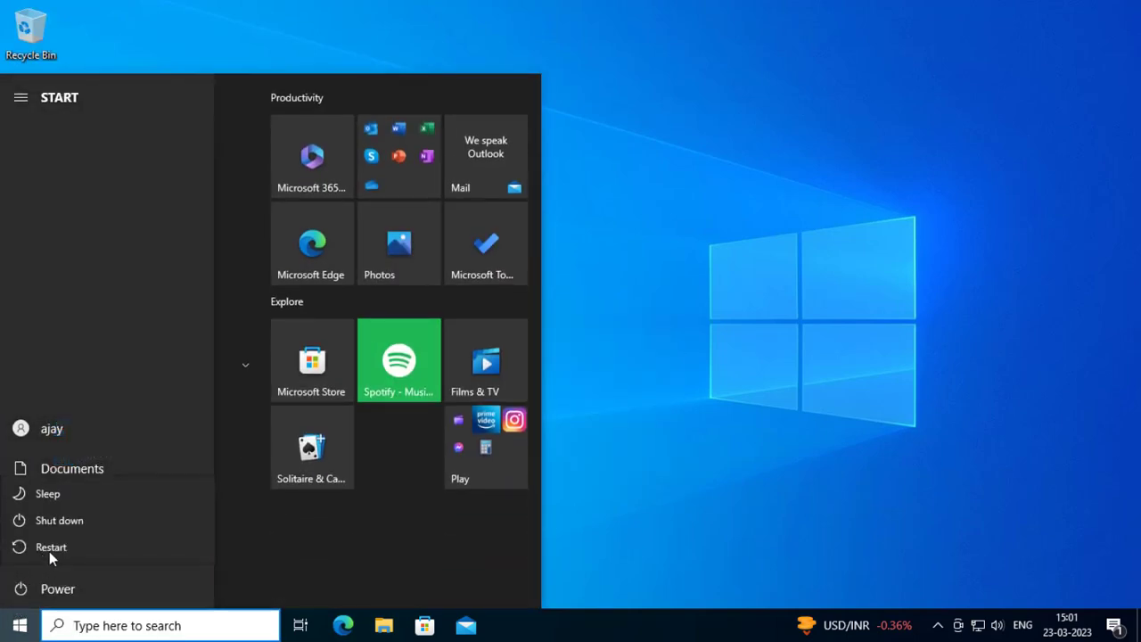
click(51, 545)
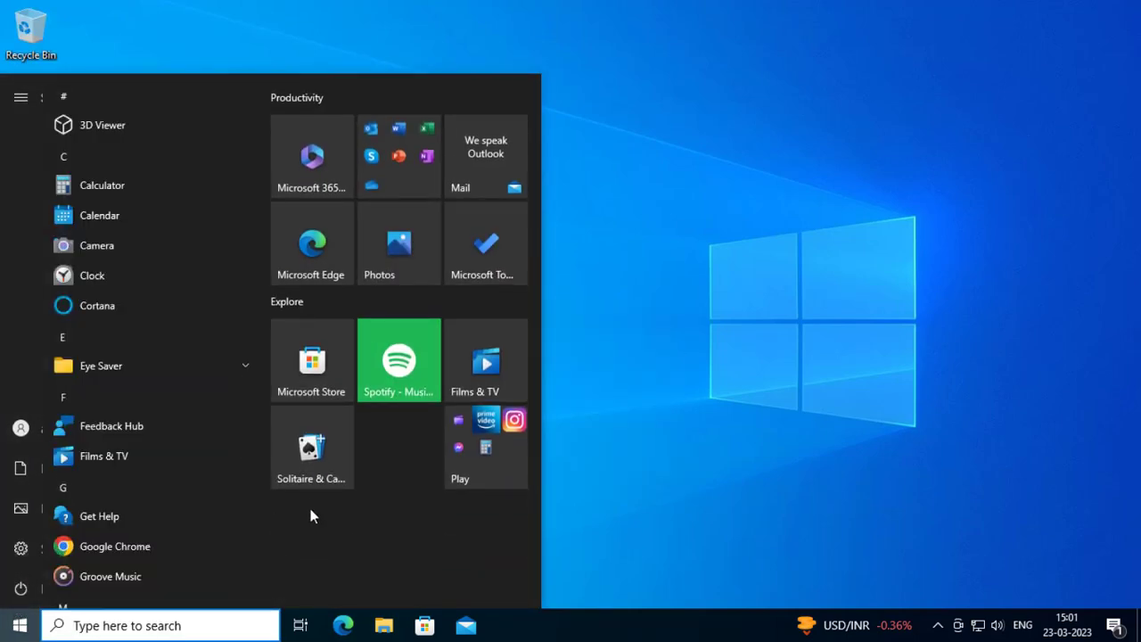